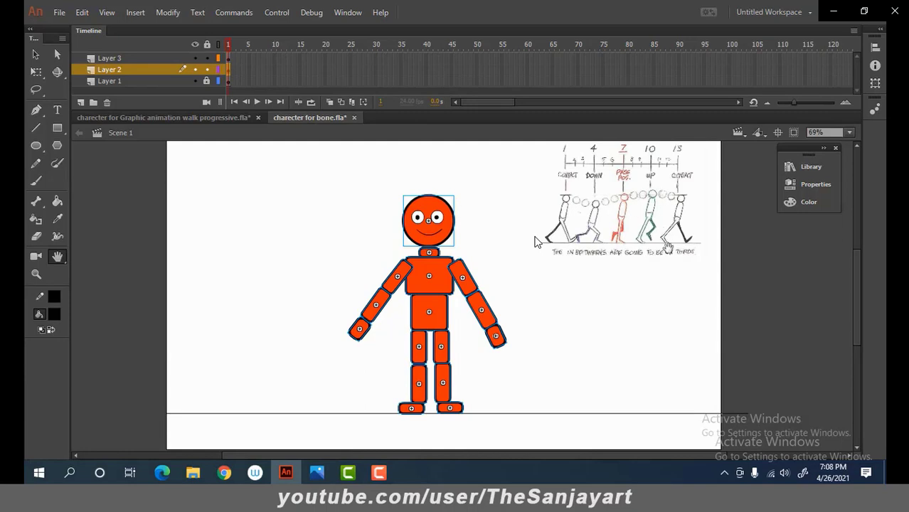
Examine the walk-cycle reference sketch and the front-facing jointed character
{"action": "key", "text": "z"}
{"action": "left_click", "coordinate": [653, 213]}
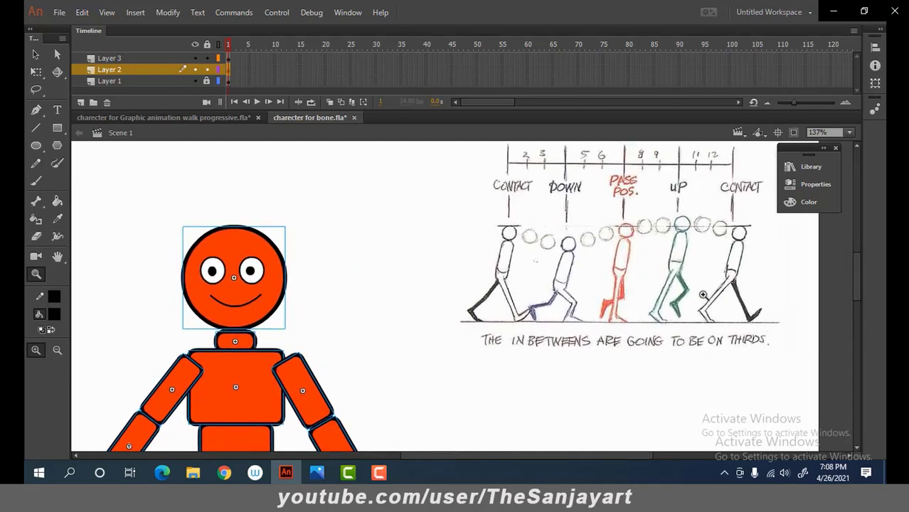
{"action": "left_click_drag", "start_coordinate": [290, 304], "coordinate": [537, 270]}
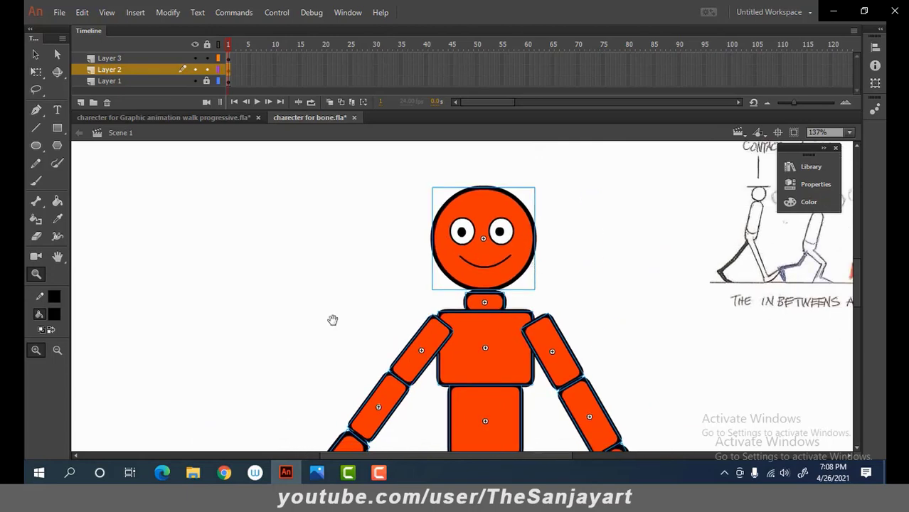
{"action": "double_click", "coordinate": [56, 258]}
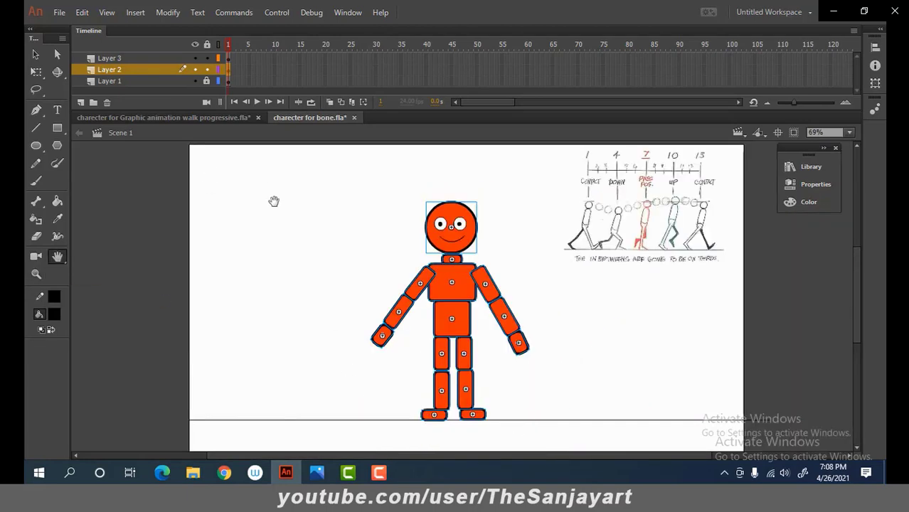
{"action": "left_click", "coordinate": [34, 55]}
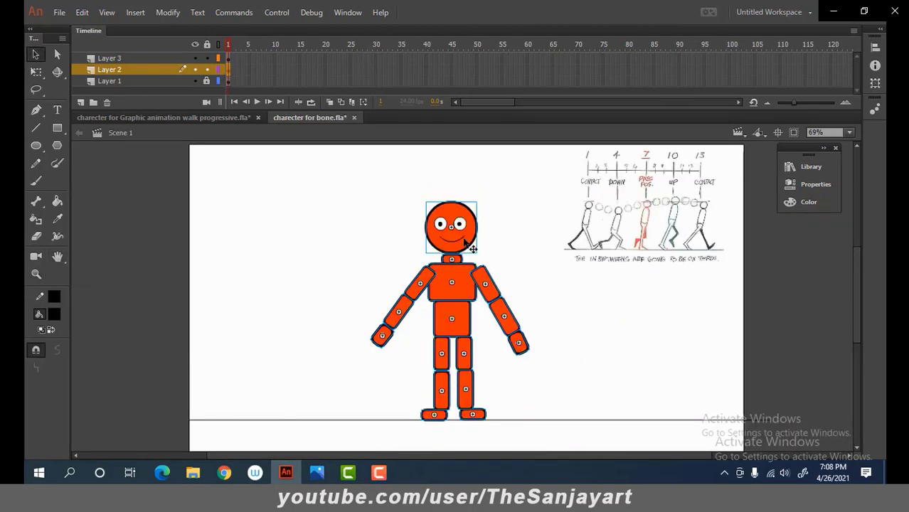
{"action": "left_click", "coordinate": [348, 350]}
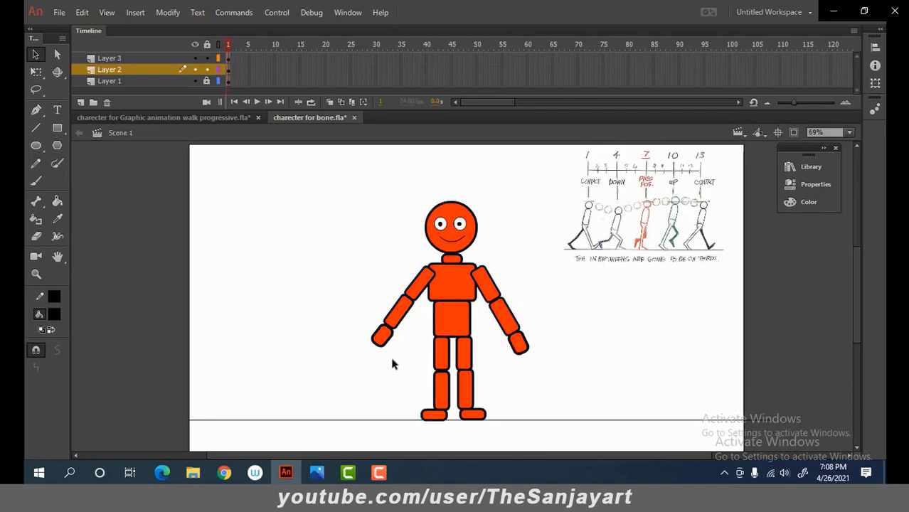
Collapse the timeline to give the stage more room around the enlarged character
{"action": "left_click", "coordinate": [390, 345]}
{"action": "key", "text": "z"}
{"action": "left_click", "coordinate": [438, 370]}
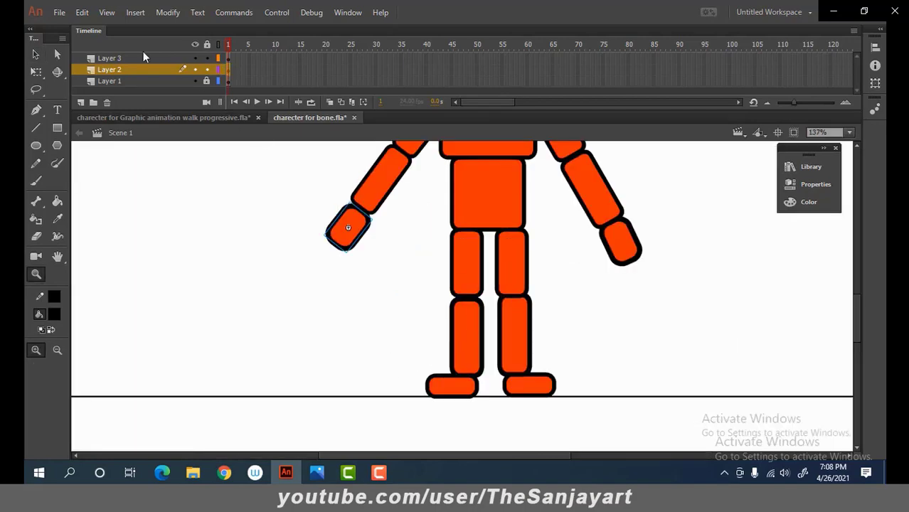
{"action": "double_click", "coordinate": [93, 34]}
{"action": "scroll", "coordinate": [542, 260], "scroll_direction": "up", "scroll_amount": 3}
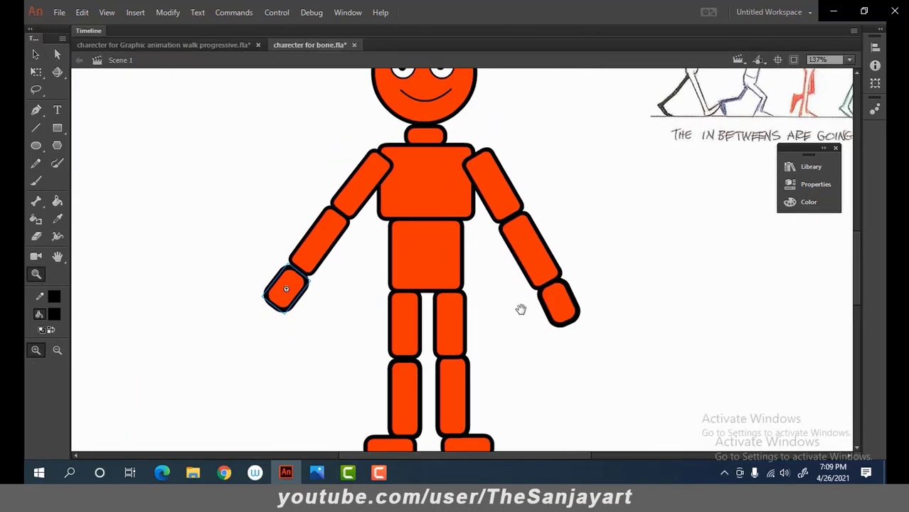
With Free Transform, move the pivot points of the character's right palm, forearm and upper arm to the wrist, elbow and shoulder
{"action": "left_click", "coordinate": [35, 54]}
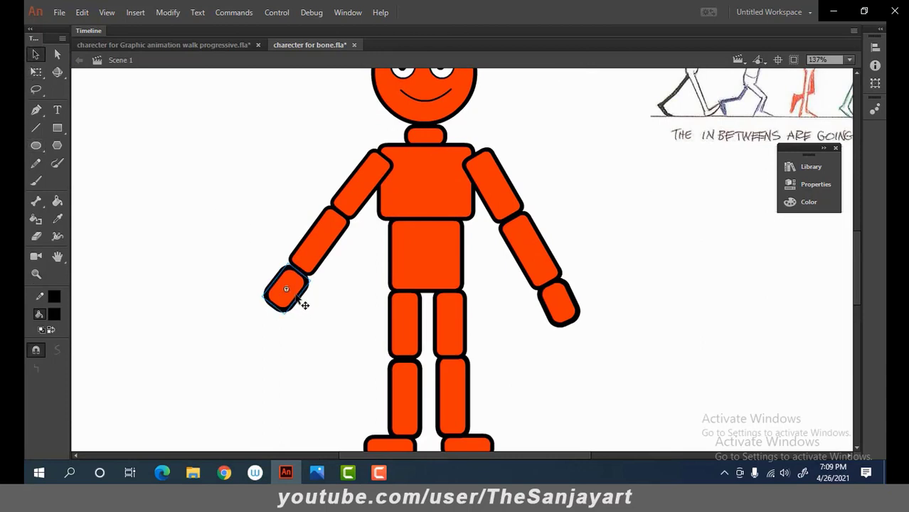
{"action": "left_click", "coordinate": [35, 72]}
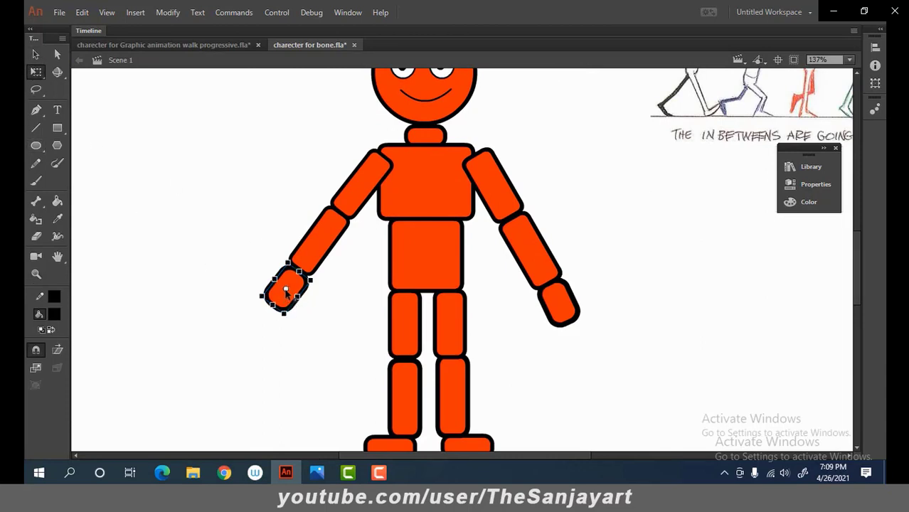
{"action": "left_click", "coordinate": [325, 234]}
{"action": "left_click", "coordinate": [362, 184]}
{"action": "left_click_drag", "start_coordinate": [362, 184], "coordinate": [373, 172]}
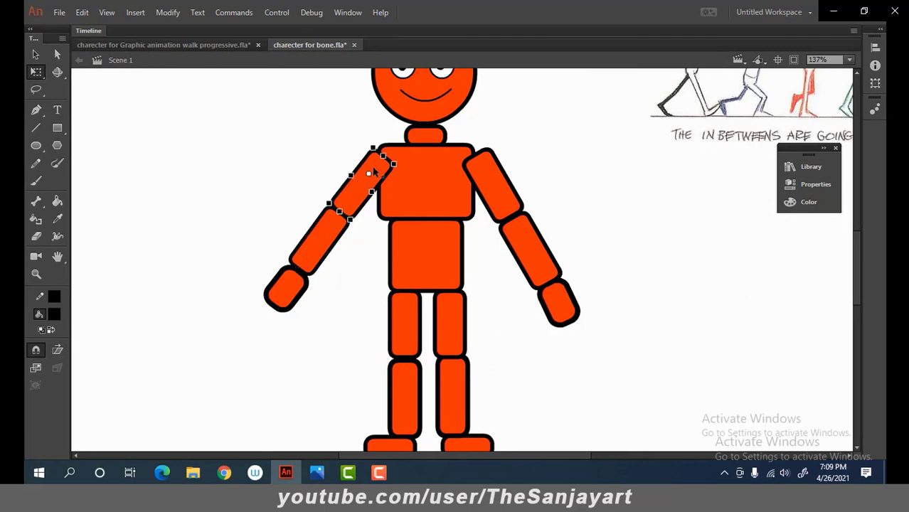
Move the pivot points of the left palm, forearm and upper arm to the wrist, elbow and shoulder joints
{"action": "left_click", "coordinate": [559, 305]}
{"action": "left_click", "coordinate": [529, 253]}
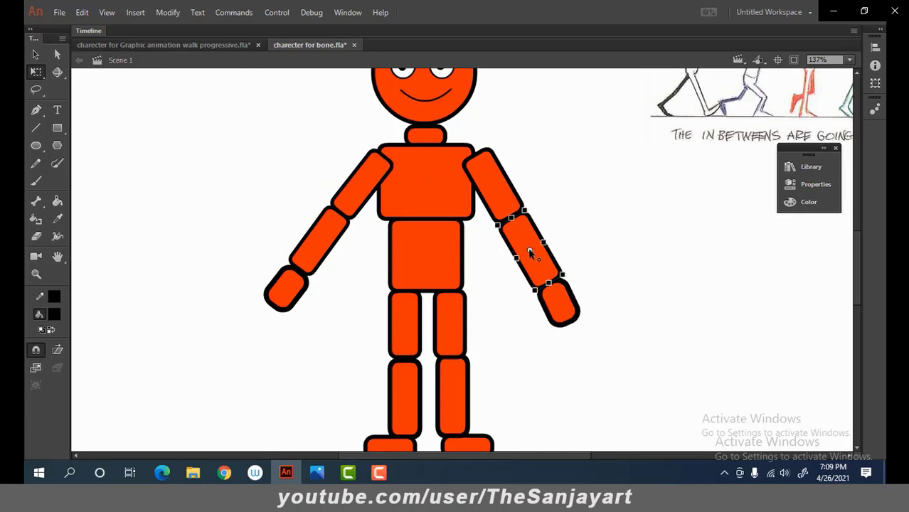
{"action": "left_click", "coordinate": [496, 186]}
Check the torso's and neck's pivot points and move the head's pivot point down toward the chin
{"action": "left_click", "coordinate": [433, 179]}
{"action": "left_click", "coordinate": [425, 137]}
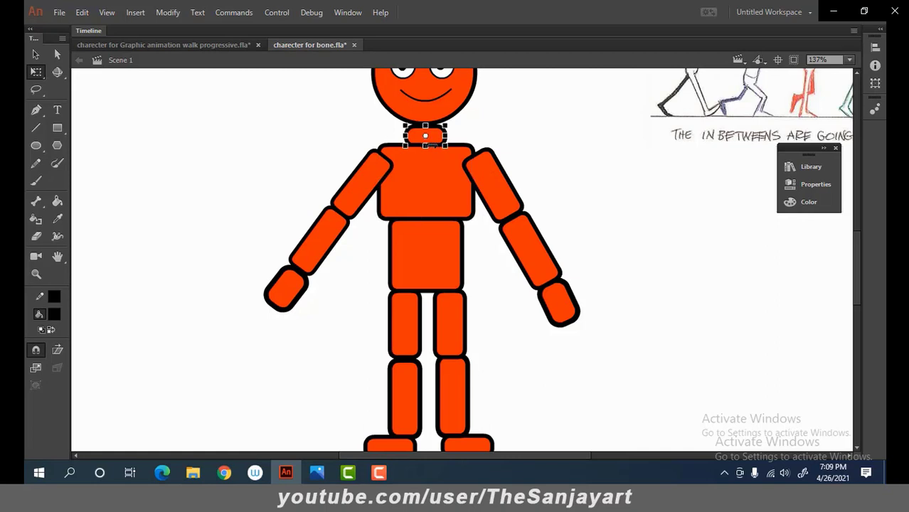
{"action": "left_click", "coordinate": [435, 117]}
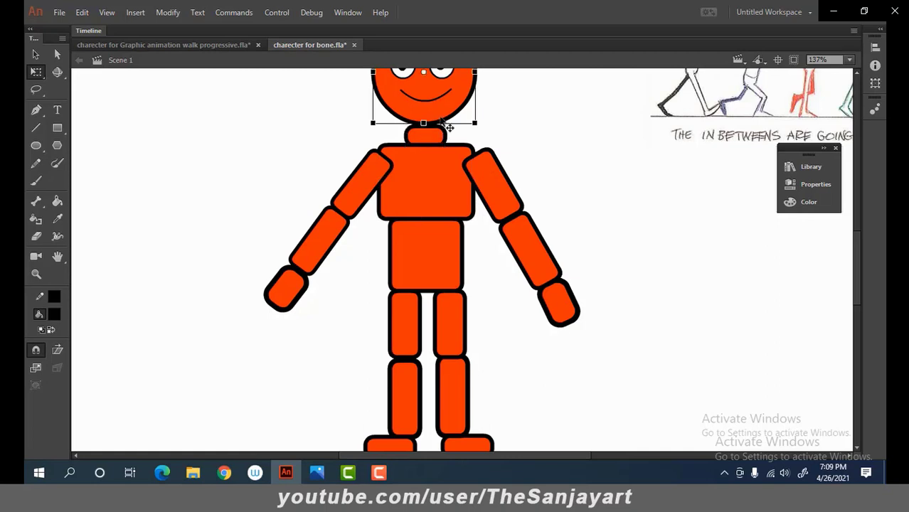
{"action": "scroll", "coordinate": [437, 128], "scroll_direction": "up", "scroll_amount": 3}
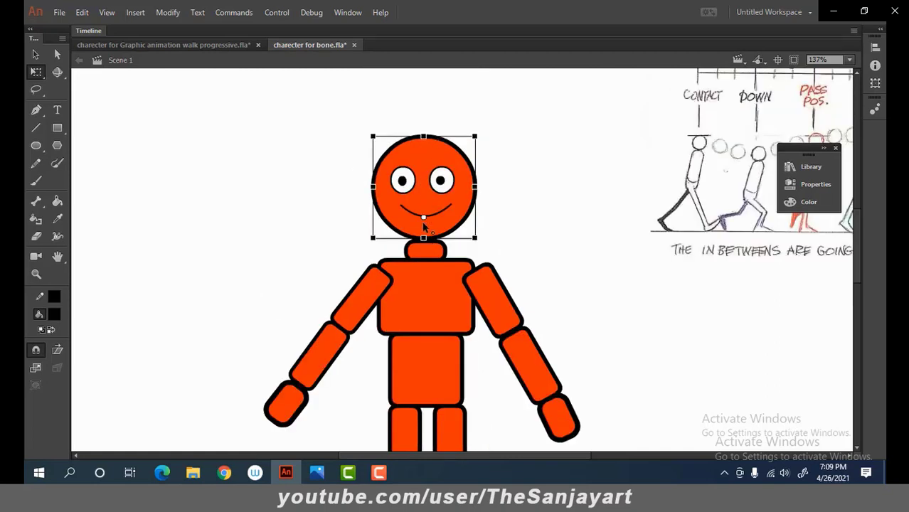
Move the pivot points of both thighs to the hips and the left lower leg's pivot point to the knee
{"action": "scroll", "coordinate": [436, 225], "scroll_direction": "down", "scroll_amount": 6}
{"action": "left_click", "coordinate": [404, 212]}
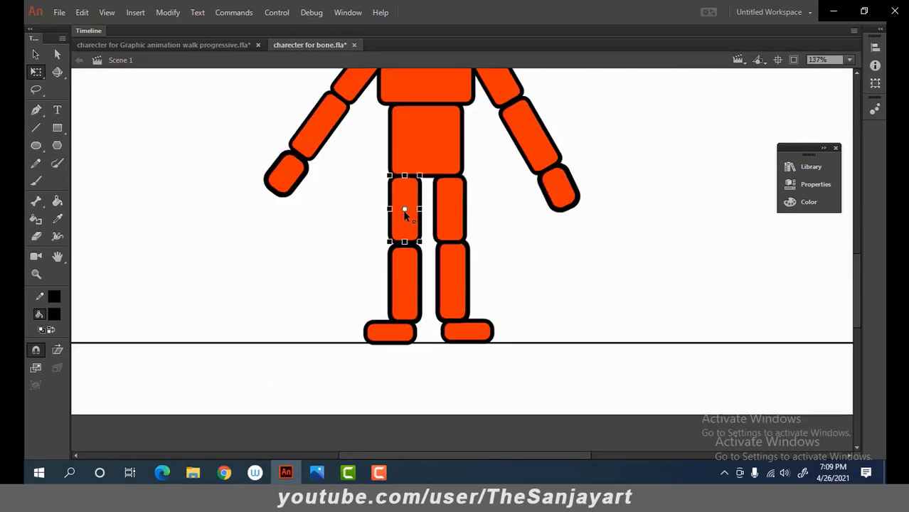
{"action": "left_click", "coordinate": [452, 205]}
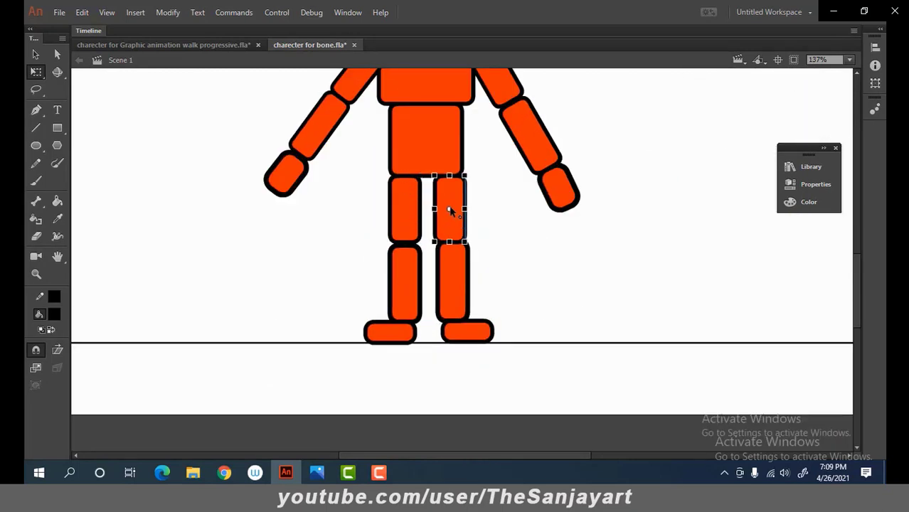
{"action": "left_click", "coordinate": [450, 292]}
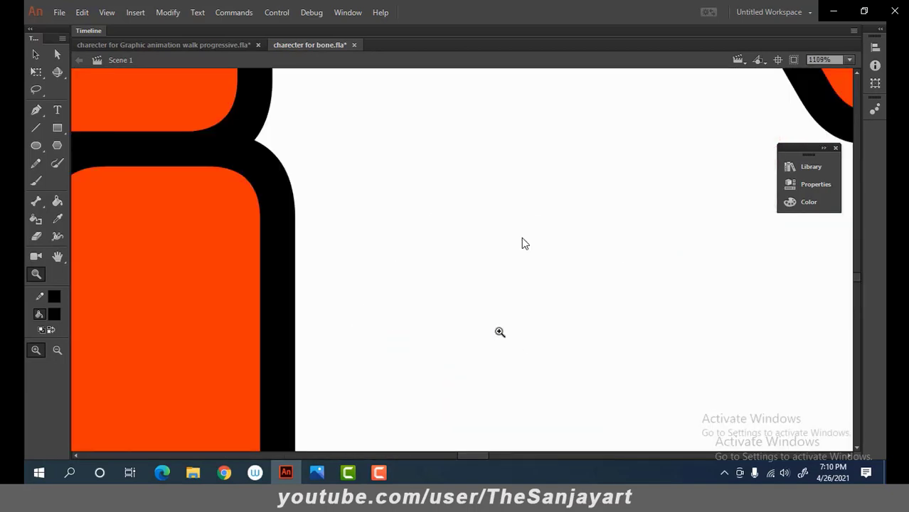
Leave the mouth group and the head symbol and return to Scene 1 with the whole stage in view
{"action": "mouse_move", "coordinate": [509, 241]}
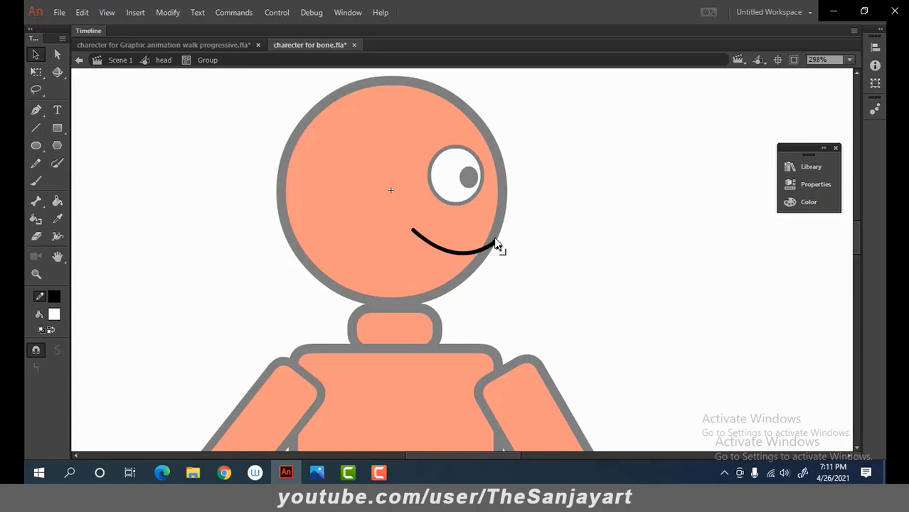
{"action": "double_click", "coordinate": [547, 246]}
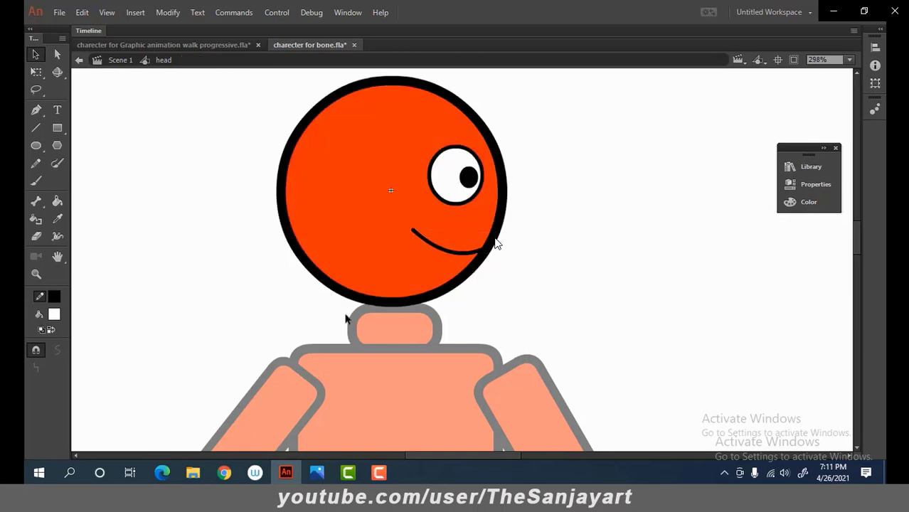
{"action": "double_click", "coordinate": [58, 257]}
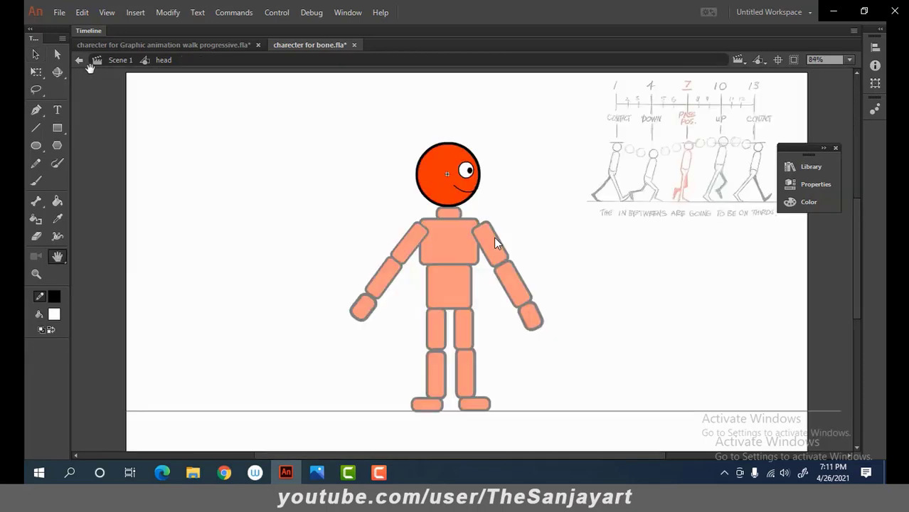
{"action": "left_click", "coordinate": [110, 63]}
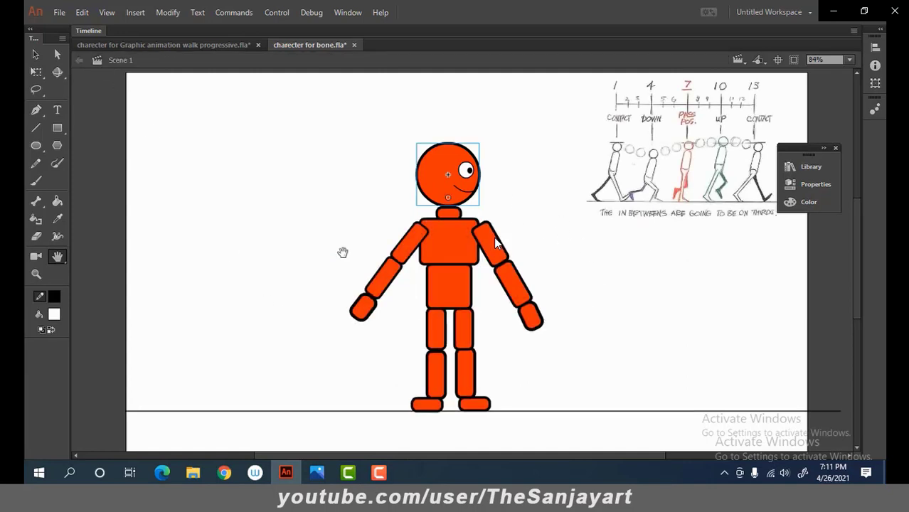
{"action": "left_click", "coordinate": [37, 54]}
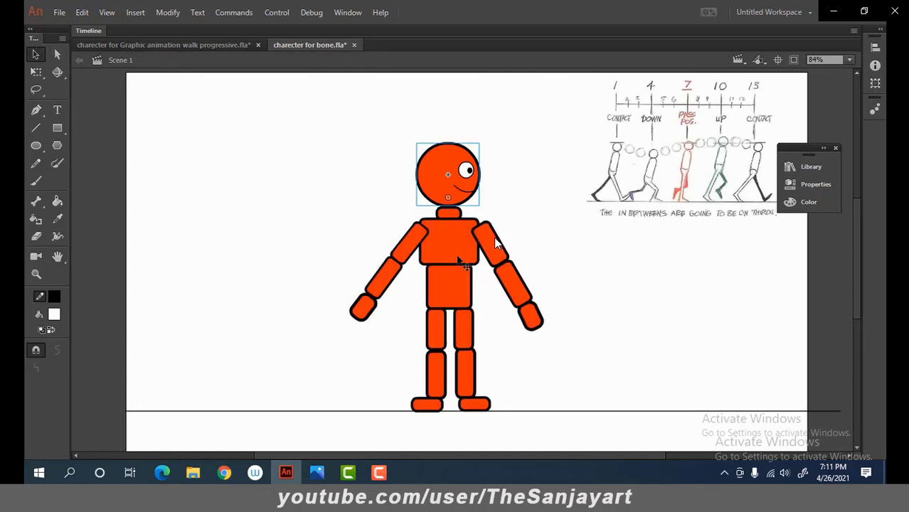
Try moving the whole right arm forward over the torso
{"action": "left_click", "coordinate": [456, 260]}
{"action": "left_click_drag", "start_coordinate": [332, 227], "coordinate": [412, 358]}
{"action": "left_click_drag", "start_coordinate": [406, 256], "coordinate": [438, 264]}
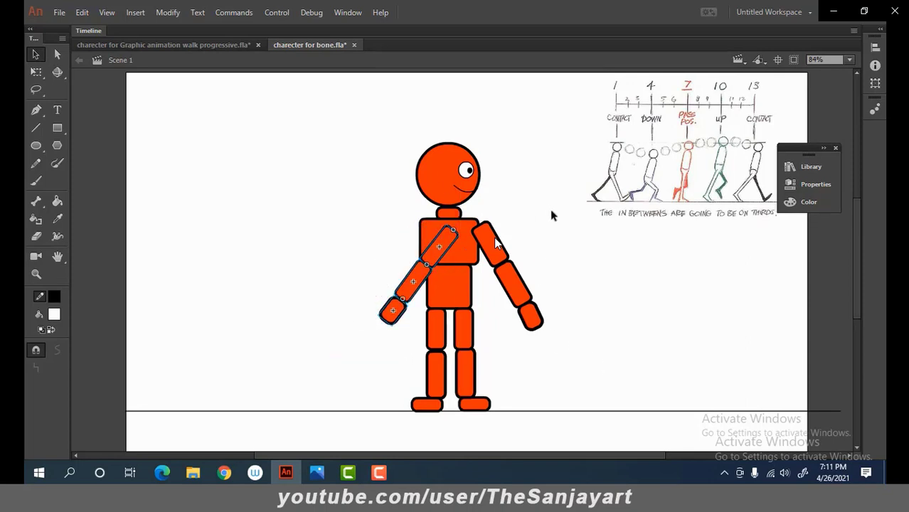
{"action": "key", "text": "shift+Left"}
{"action": "key", "text": "shift+Left"}
{"action": "key", "text": "shift+Left"}
{"action": "key", "text": "shift+Left"}
{"action": "key", "text": "shift+Left"}
{"action": "key", "text": "Up"}
{"action": "key", "text": "Up"}
{"action": "key", "text": "Up"}
{"action": "key", "text": "Up"}
{"action": "key", "text": "Up"}
{"action": "key", "text": "Up"}
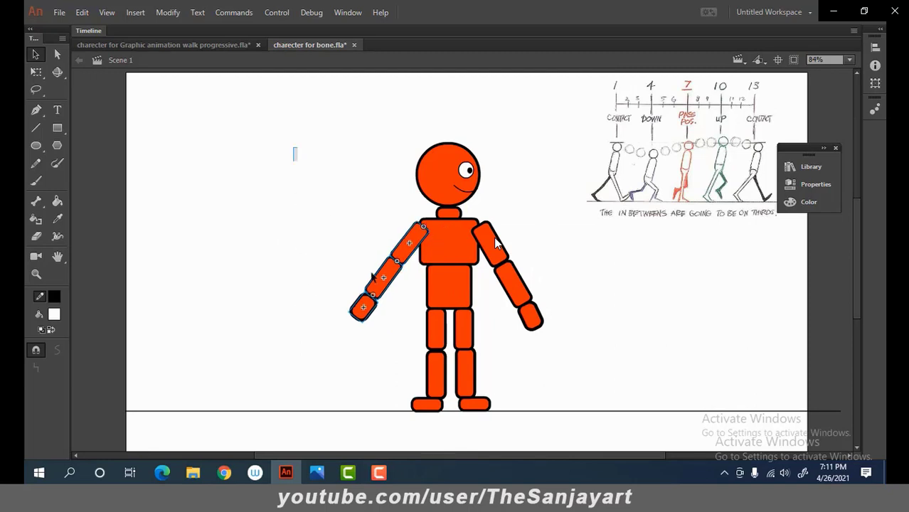
Distribute all the character's body parts to separate layers and expand the timeline
{"action": "left_click_drag", "start_coordinate": [295, 153], "coordinate": [583, 458]}
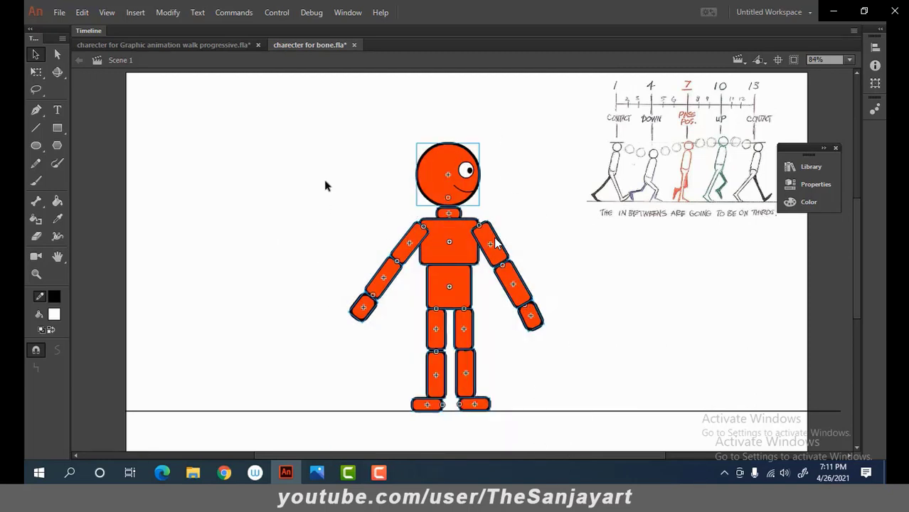
{"action": "right_click", "coordinate": [429, 249]}
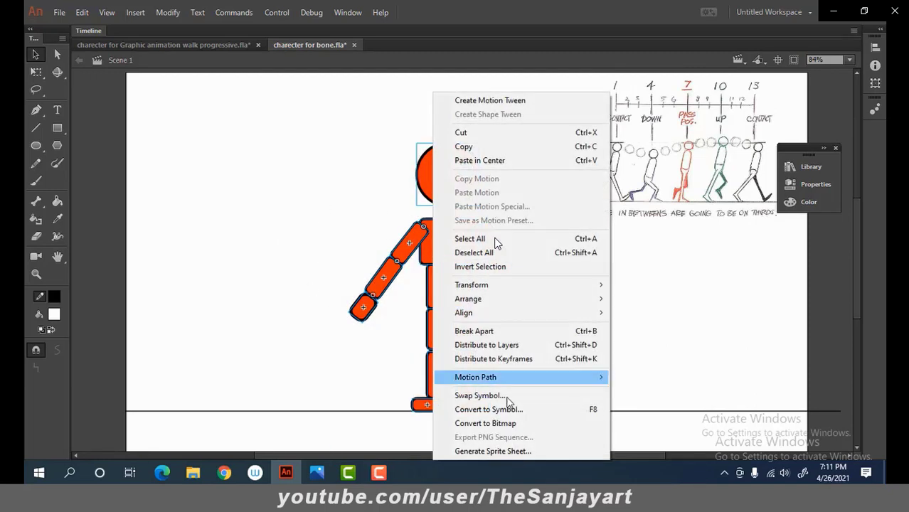
{"action": "left_click", "coordinate": [503, 349]}
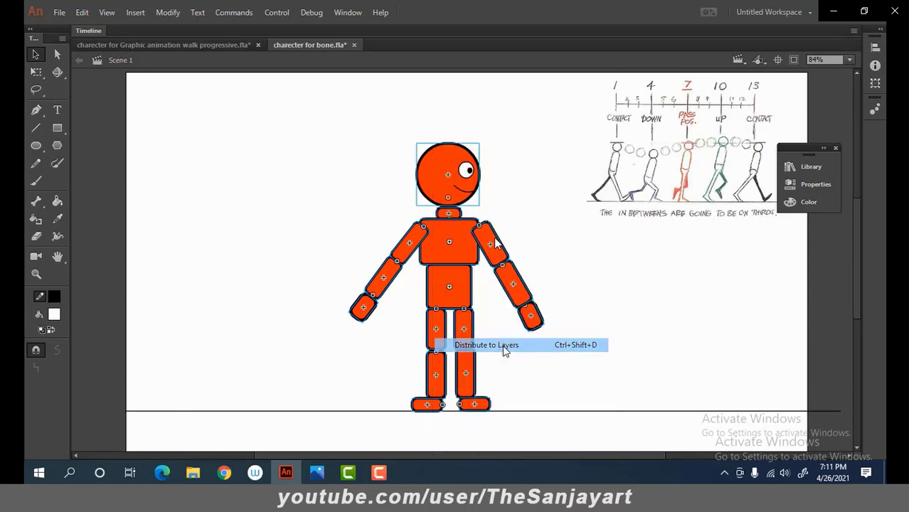
{"action": "left_click", "coordinate": [99, 30]}
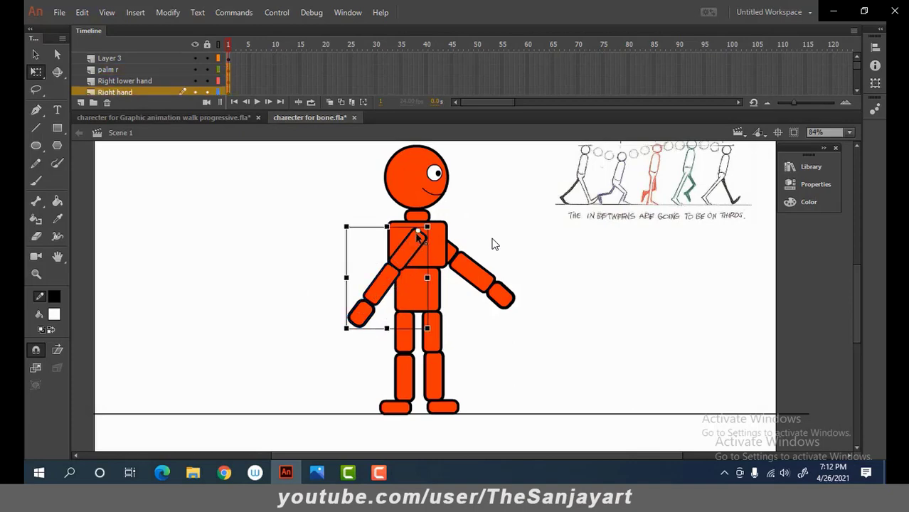
Swing the whole right arm backward about the shoulder, and bend its forearm and palm downward about the elbow
{"action": "left_click_drag", "start_coordinate": [348, 336], "coordinate": [310, 313]}
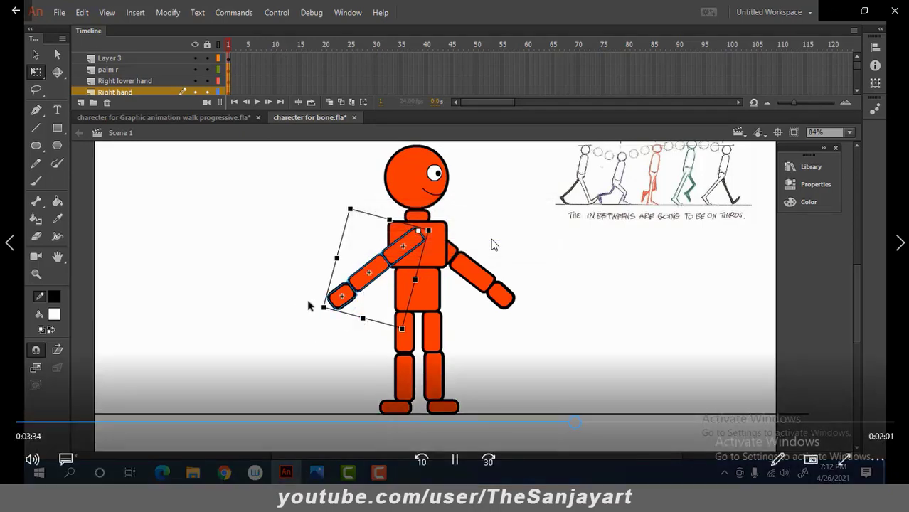
{"action": "left_click", "coordinate": [294, 261]}
{"action": "left_click_drag", "start_coordinate": [291, 244], "coordinate": [369, 340]}
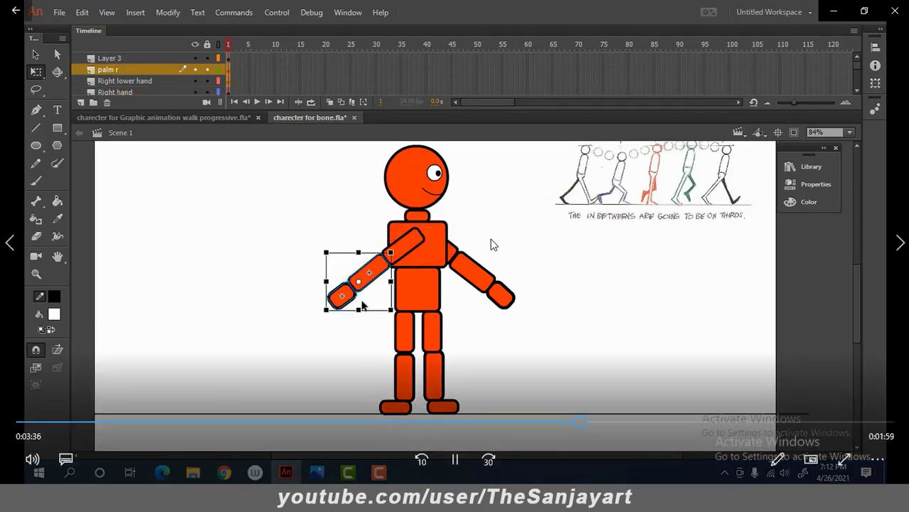
{"action": "left_click_drag", "start_coordinate": [358, 281], "coordinate": [386, 258]}
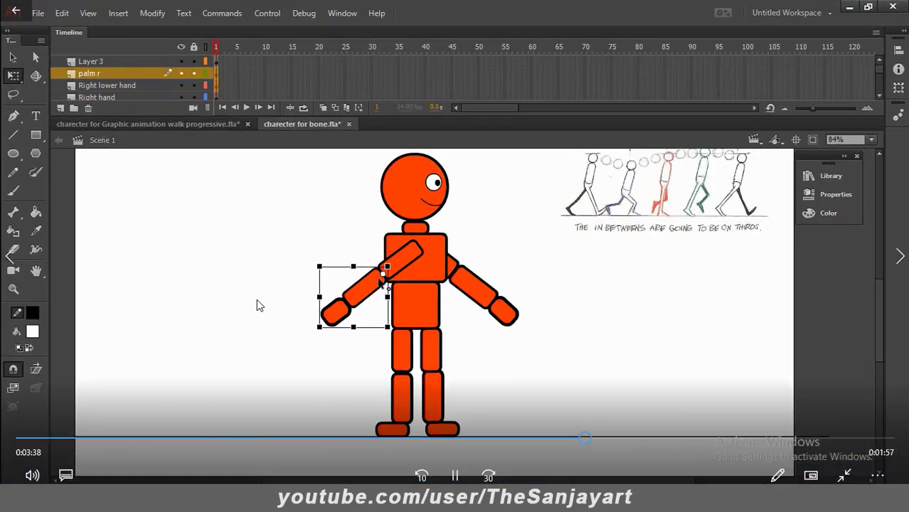
{"action": "left_click_drag", "start_coordinate": [320, 349], "coordinate": [334, 379]}
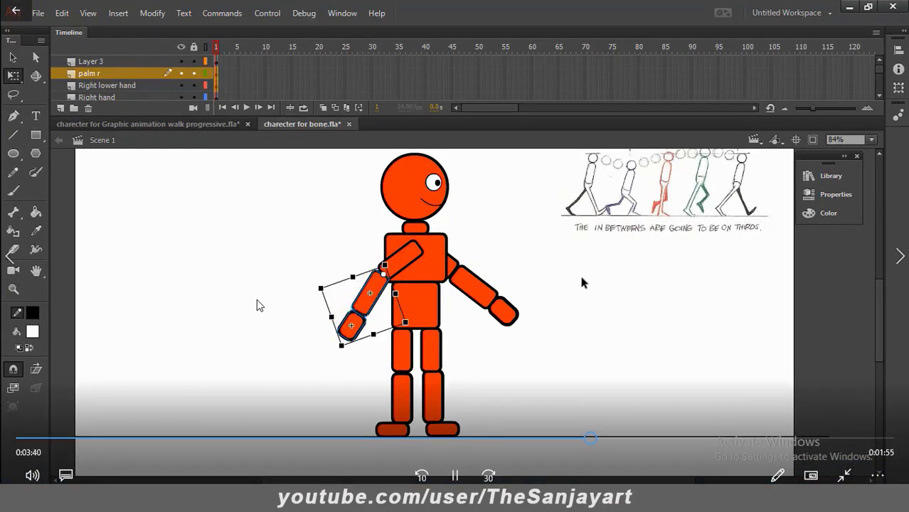
{"action": "left_click", "coordinate": [579, 278]}
Bend the left forearm and palm upward about a pivot point placed at the elbow
{"action": "left_click_drag", "start_coordinate": [563, 260], "coordinate": [517, 359]}
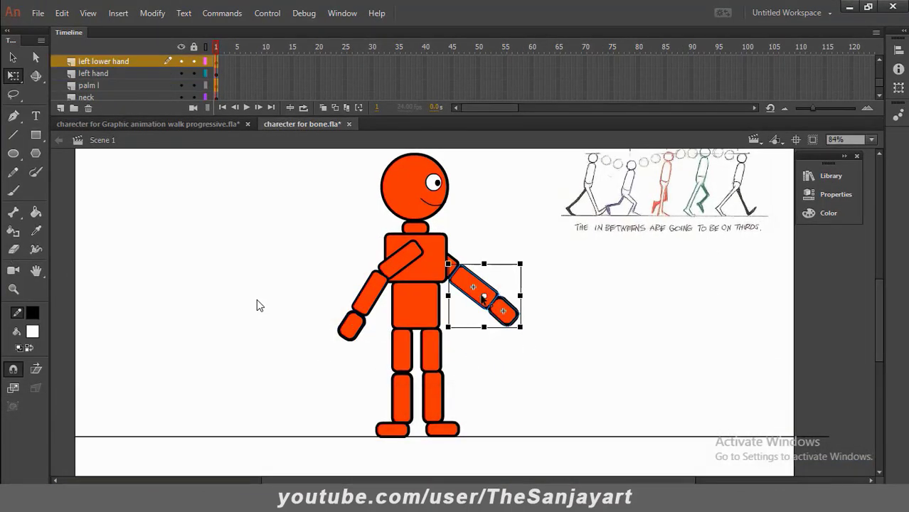
{"action": "left_click_drag", "start_coordinate": [484, 297], "coordinate": [455, 271]}
{"action": "left_click_drag", "start_coordinate": [527, 334], "coordinate": [549, 306]}
{"action": "left_click", "coordinate": [517, 382]}
Rotate the whole left arm slightly downward about a pivot point placed at the shoulder
{"action": "left_click_drag", "start_coordinate": [552, 243], "coordinate": [449, 343]}
{"action": "left_click_drag", "start_coordinate": [469, 273], "coordinate": [419, 246]}
{"action": "left_click_drag", "start_coordinate": [539, 320], "coordinate": [533, 349]}
{"action": "left_click", "coordinate": [583, 354]}
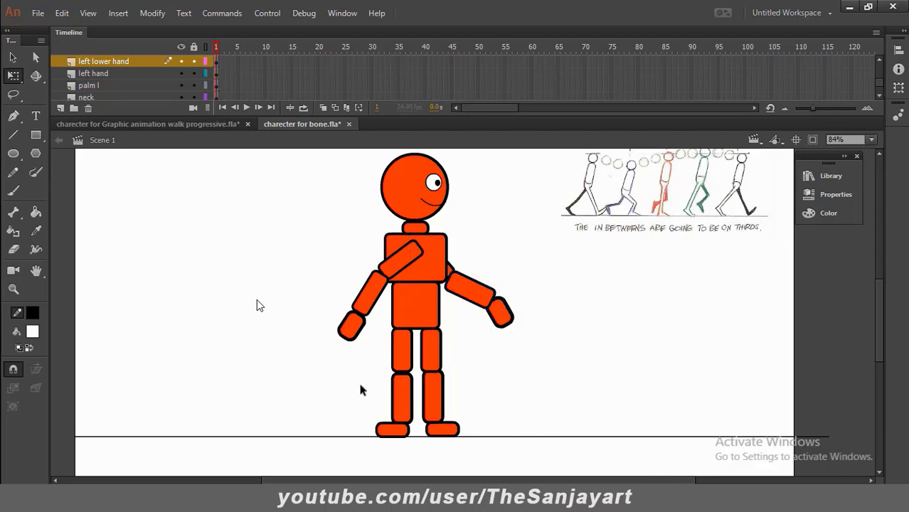
Swing the whole left leg forward, including lower leg and foot, about a pivot point placed at the hip
{"action": "left_click_drag", "start_coordinate": [364, 365], "coordinate": [412, 455]}
{"action": "left_click", "coordinate": [500, 388]}
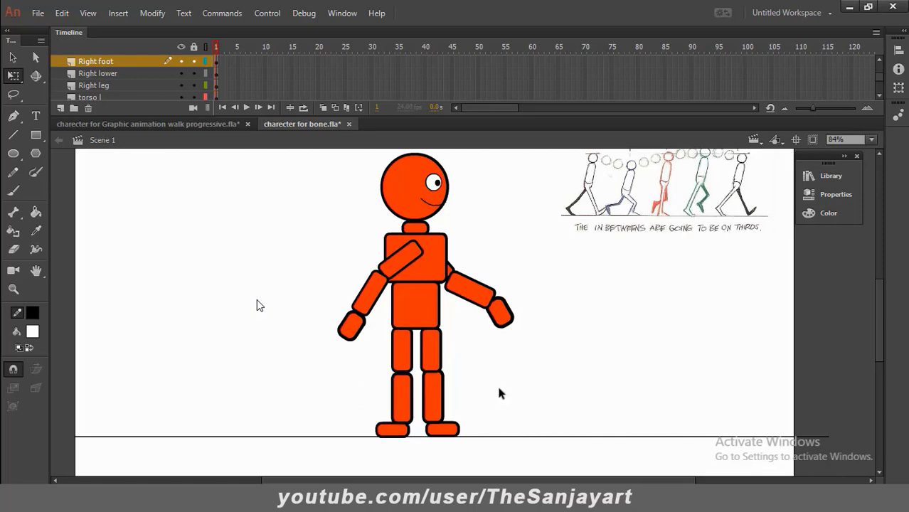
{"action": "left_click_drag", "start_coordinate": [497, 346], "coordinate": [426, 456]}
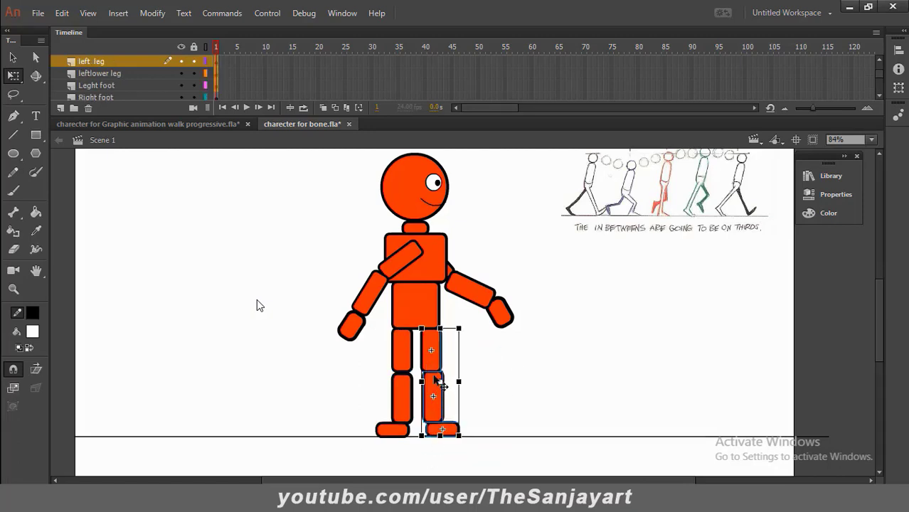
{"action": "left_click", "coordinate": [435, 365]}
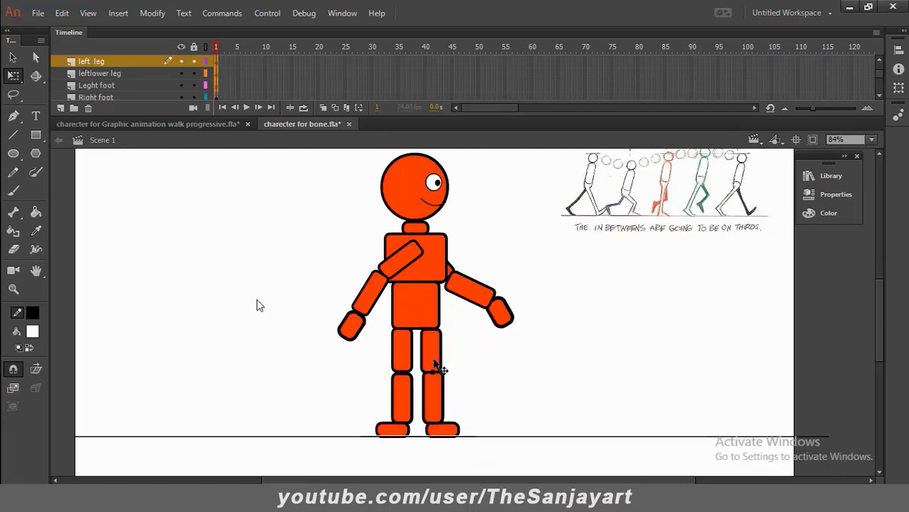
{"action": "left_click", "coordinate": [435, 365]}
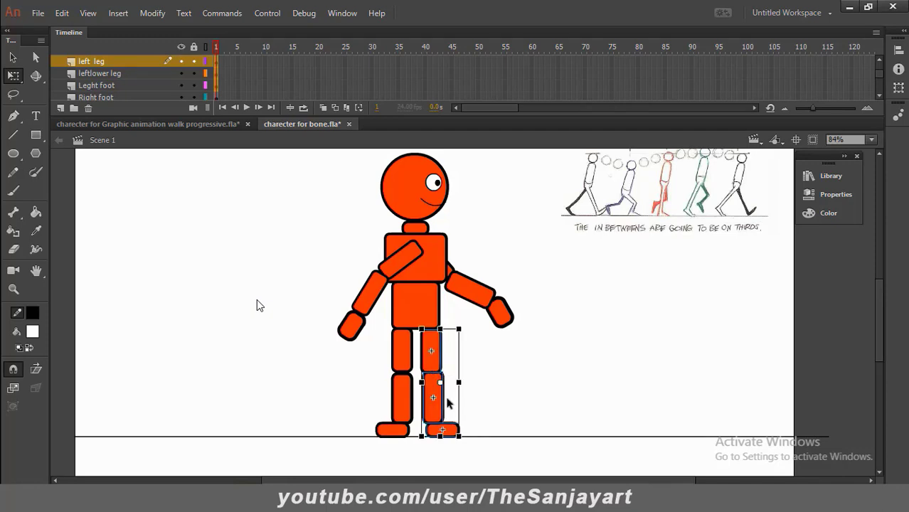
{"action": "left_click_drag", "start_coordinate": [441, 385], "coordinate": [431, 329]}
{"action": "left_click_drag", "start_coordinate": [469, 441], "coordinate": [511, 430]}
{"action": "left_click_drag", "start_coordinate": [451, 382], "coordinate": [443, 377]}
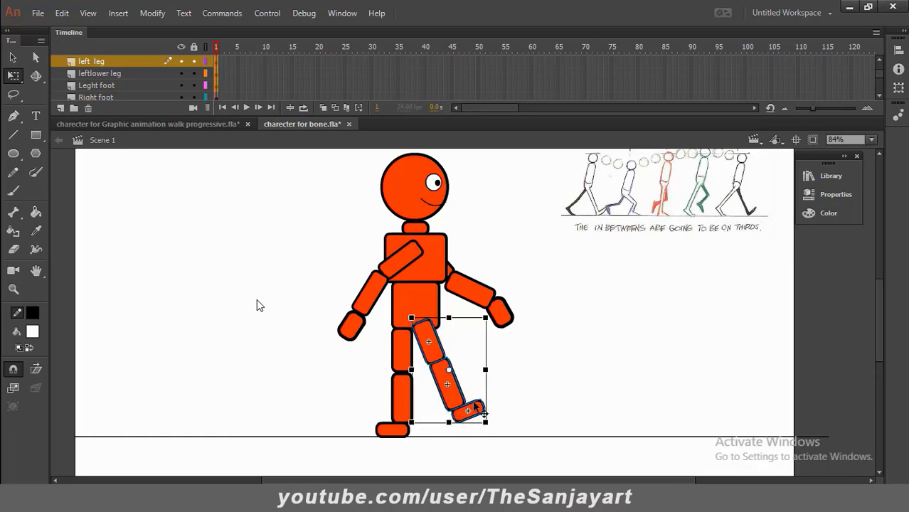
Nudge the swung left leg down and to the right so its thigh lines up with the hip
{"action": "key", "text": "Down"}
{"action": "key", "text": "Down"}
{"action": "key", "text": "Down"}
{"action": "key", "text": "Right"}
{"action": "key", "text": "Right"}
{"action": "key", "text": "Right"}
{"action": "key", "text": "Right"}
{"action": "key", "text": "Right"}
{"action": "key", "text": "Right"}
{"action": "key", "text": "Right"}
{"action": "key", "text": "Down"}
{"action": "key", "text": "Down"}
{"action": "key", "text": "Down"}
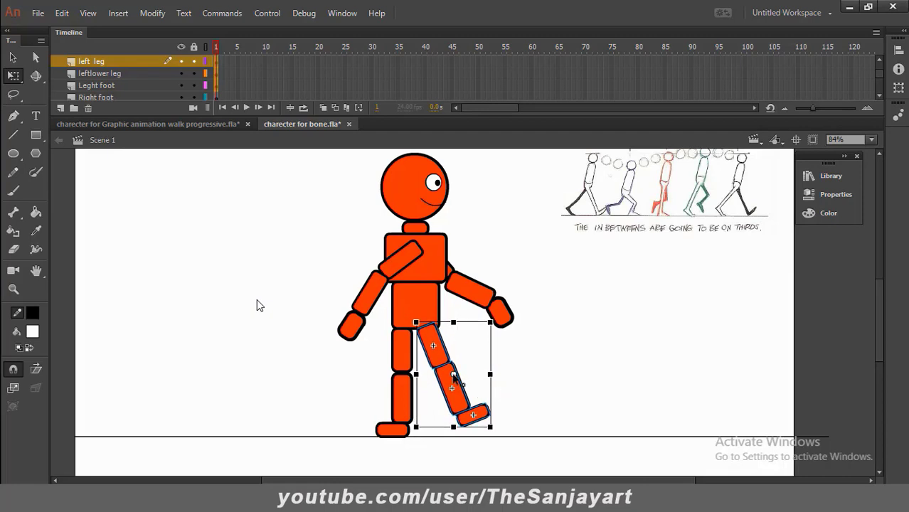
Rotate the whole left leg slightly further forward about a pivot point placed on the upper thigh
{"action": "left_click_drag", "start_coordinate": [453, 375], "coordinate": [431, 340]}
{"action": "left_click_drag", "start_coordinate": [500, 433], "coordinate": [508, 427]}
{"action": "left_click", "coordinate": [548, 417]}
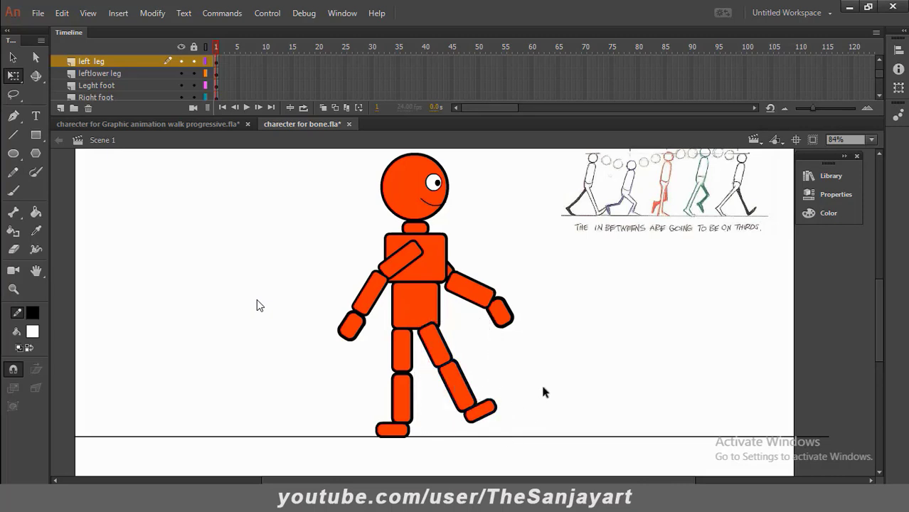
Reposition the left lower leg and foot so they join the end of the thigh at the knee
{"action": "left_click_drag", "start_coordinate": [533, 369], "coordinate": [490, 431]}
{"action": "left_click", "coordinate": [446, 355]}
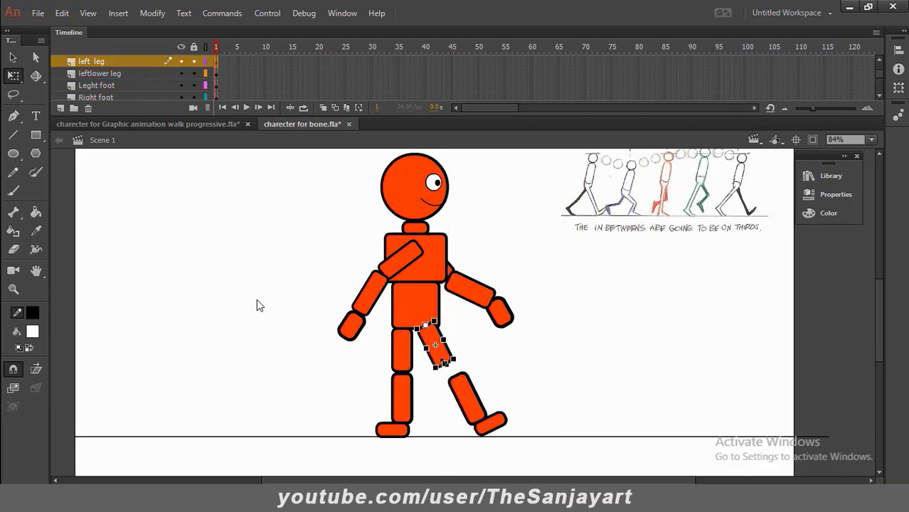
{"action": "left_click", "coordinate": [523, 375]}
{"action": "left_click_drag", "start_coordinate": [550, 372], "coordinate": [471, 425]}
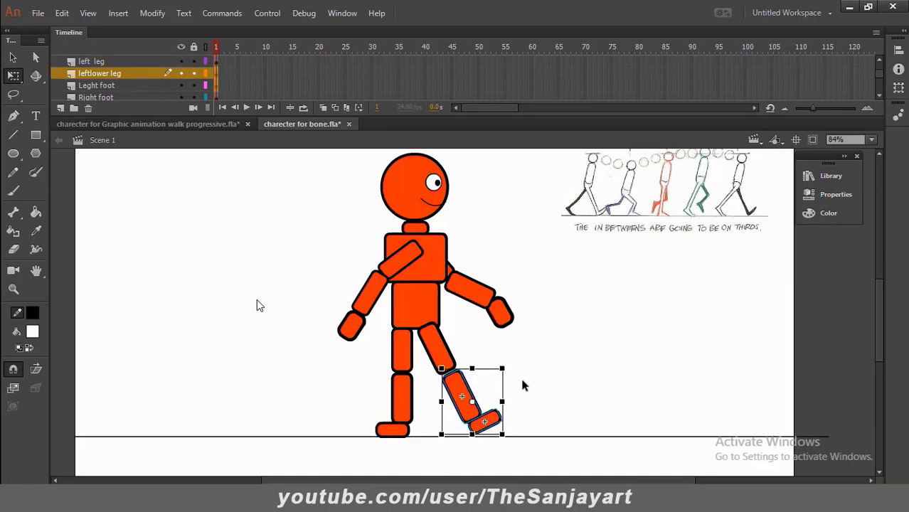
{"action": "left_click", "coordinate": [558, 401]}
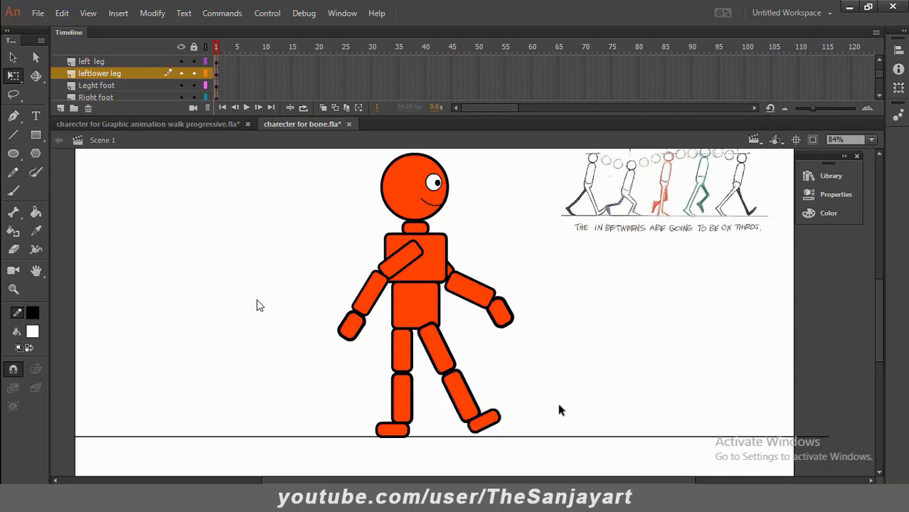
Move the Right foot, Right lower and Right leg layers below the toraso layer
{"action": "left_click_drag", "start_coordinate": [372, 340], "coordinate": [415, 459]}
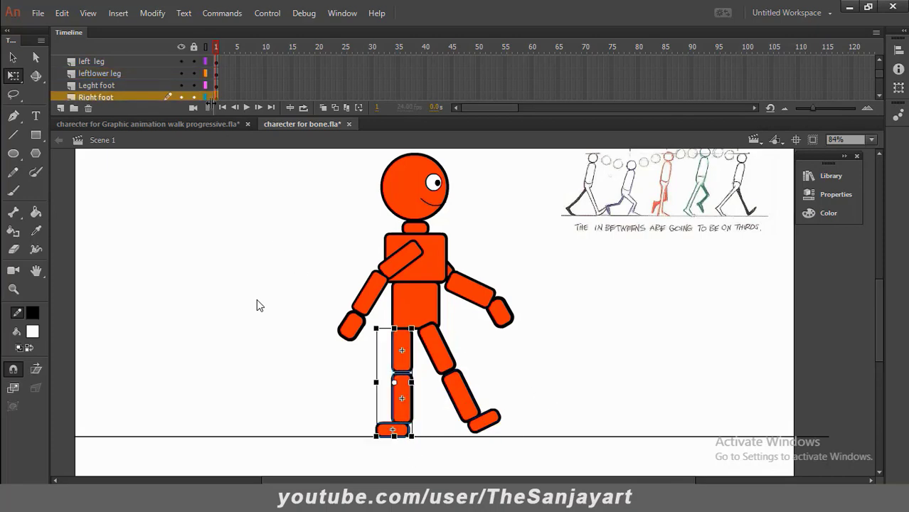
{"action": "left_click_drag", "start_coordinate": [225, 116], "coordinate": [225, 175]}
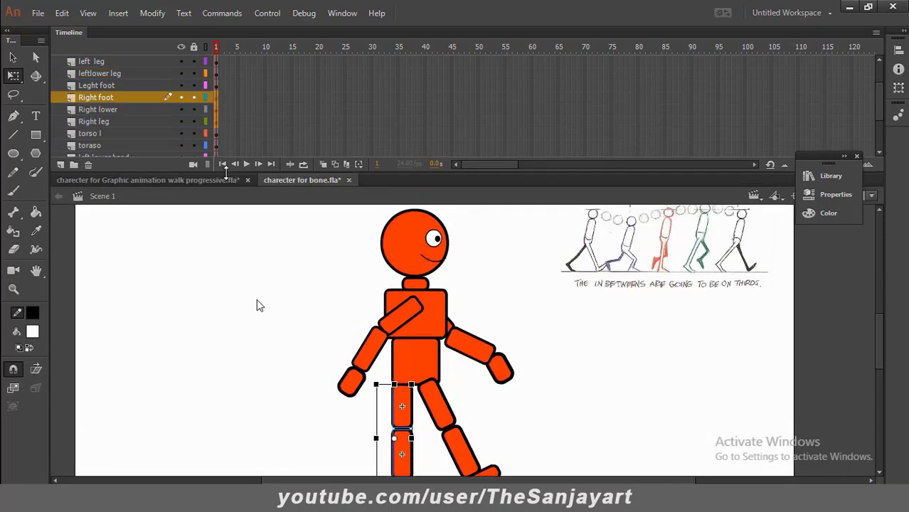
{"action": "left_click", "coordinate": [118, 120], "text": "shift"}
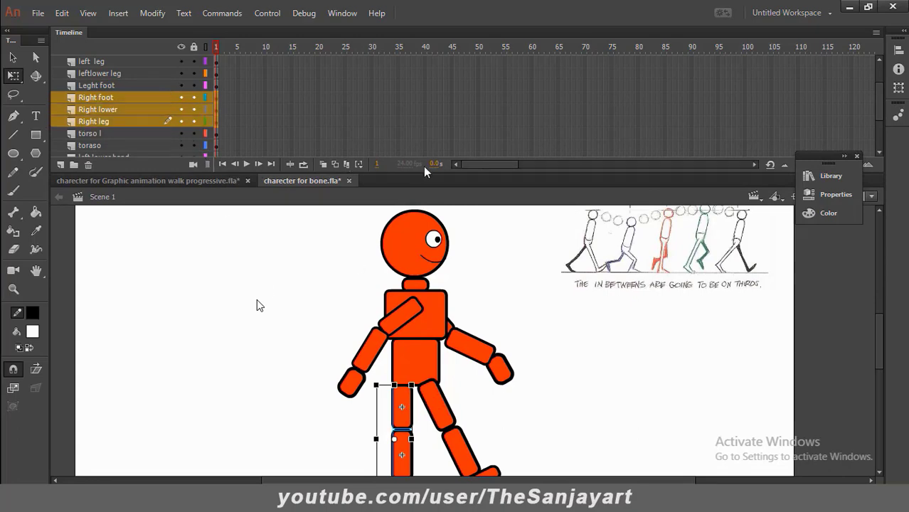
{"action": "left_click_drag", "start_coordinate": [393, 172], "coordinate": [367, 307]}
{"action": "left_click_drag", "start_coordinate": [129, 152], "coordinate": [130, 199]}
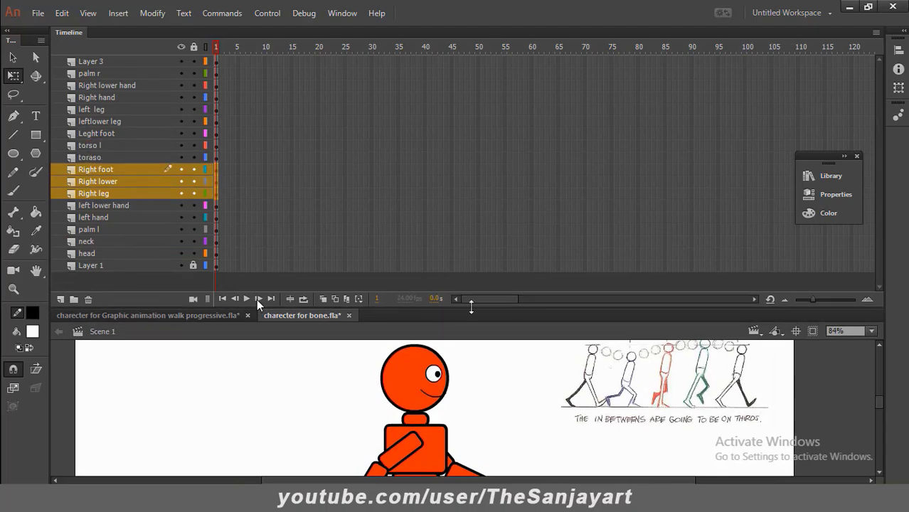
{"action": "left_click_drag", "start_coordinate": [471, 305], "coordinate": [470, 114]}
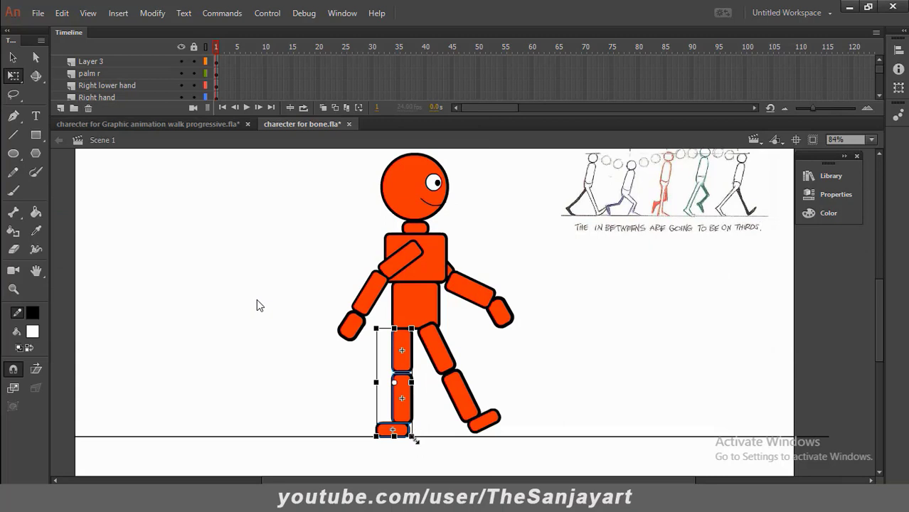
Swing the whole right leg backward about a pivot point placed at the hip
{"action": "left_click_drag", "start_coordinate": [422, 447], "coordinate": [399, 448]}
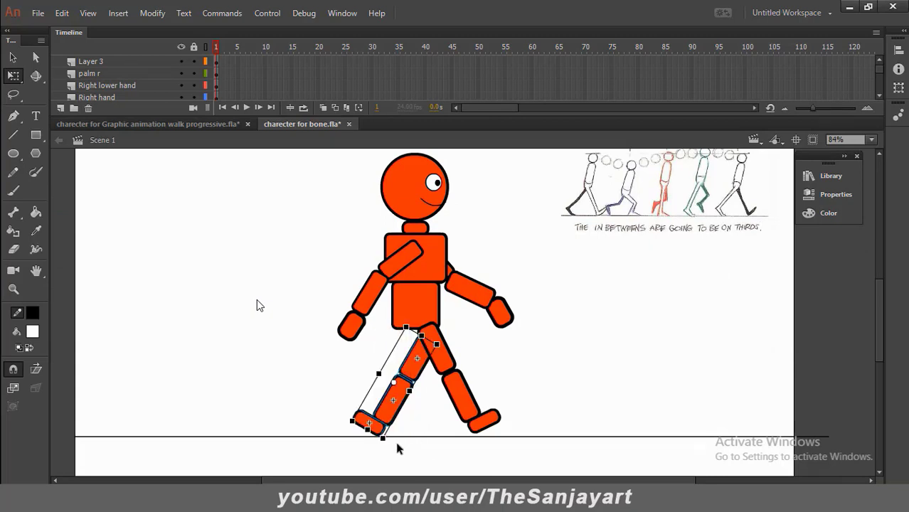
{"action": "key", "text": "ctrl+z"}
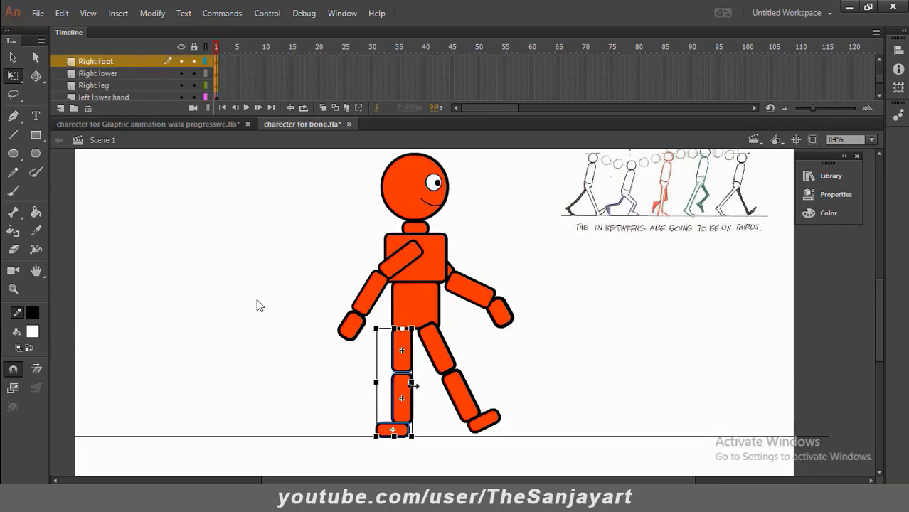
{"action": "left_click_drag", "start_coordinate": [426, 450], "coordinate": [374, 455]}
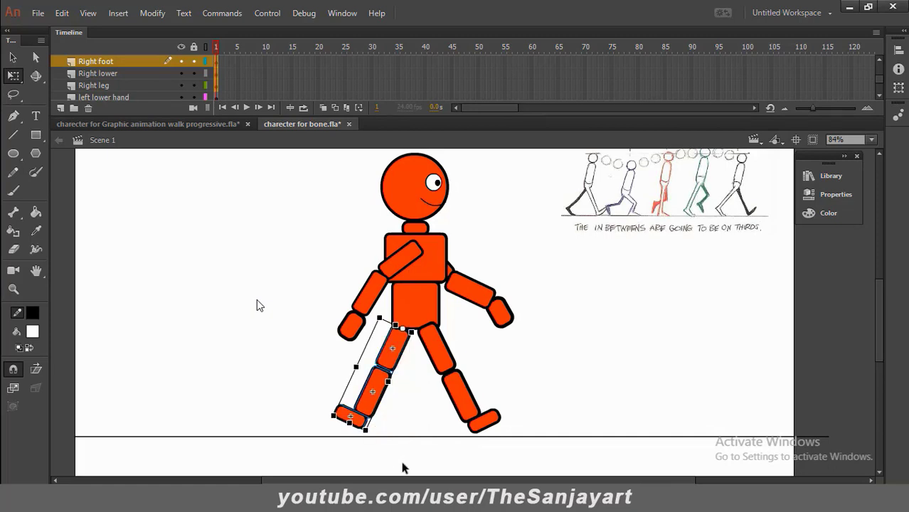
{"action": "left_click", "coordinate": [402, 467]}
Move the right foot forward and down so it sits under the end of the right lower leg
{"action": "left_click", "coordinate": [350, 416]}
{"action": "left_click", "coordinate": [13, 57]}
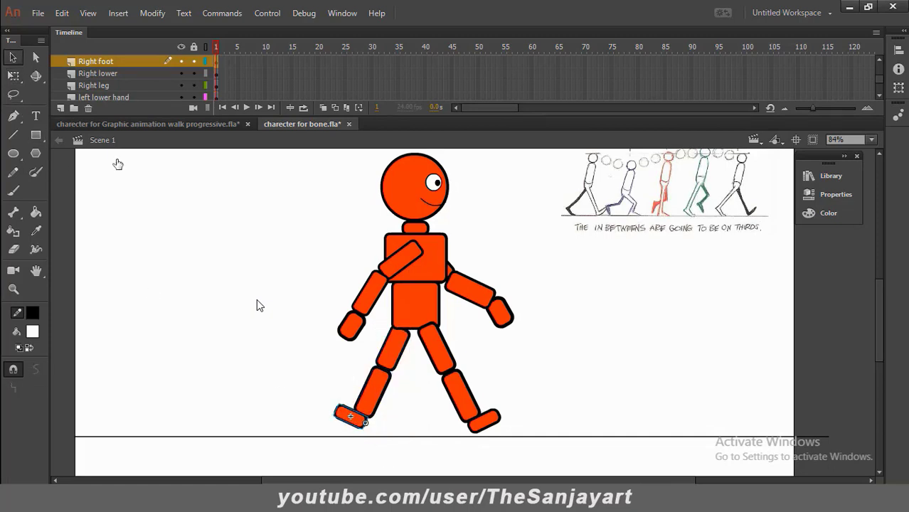
{"action": "left_click_drag", "start_coordinate": [354, 420], "coordinate": [364, 427]}
Nudge the right lower leg and foot slightly upward toward the thigh
{"action": "left_click_drag", "start_coordinate": [353, 361], "coordinate": [396, 437]}
{"action": "left_click", "coordinate": [389, 362], "text": "shift"}
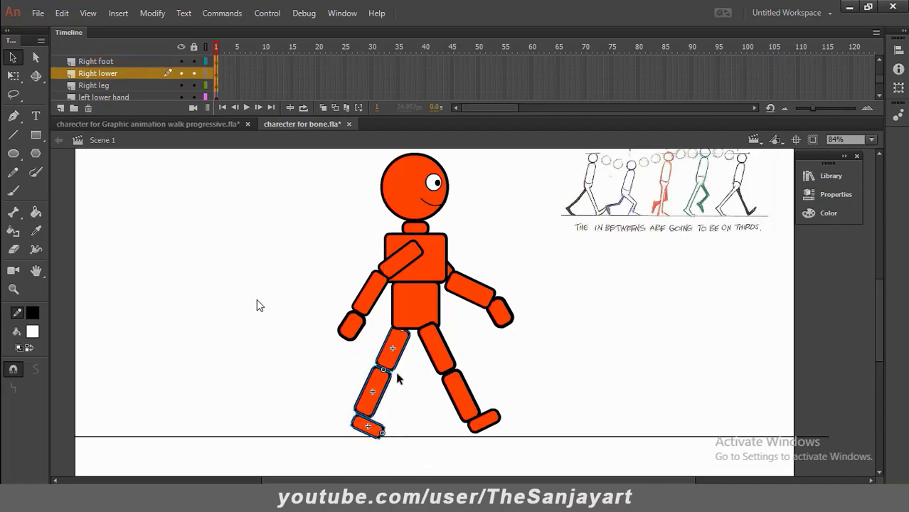
{"action": "key", "text": "Up"}
{"action": "key", "text": "Up"}
{"action": "key", "text": "Up"}
{"action": "left_click", "coordinate": [586, 371]}
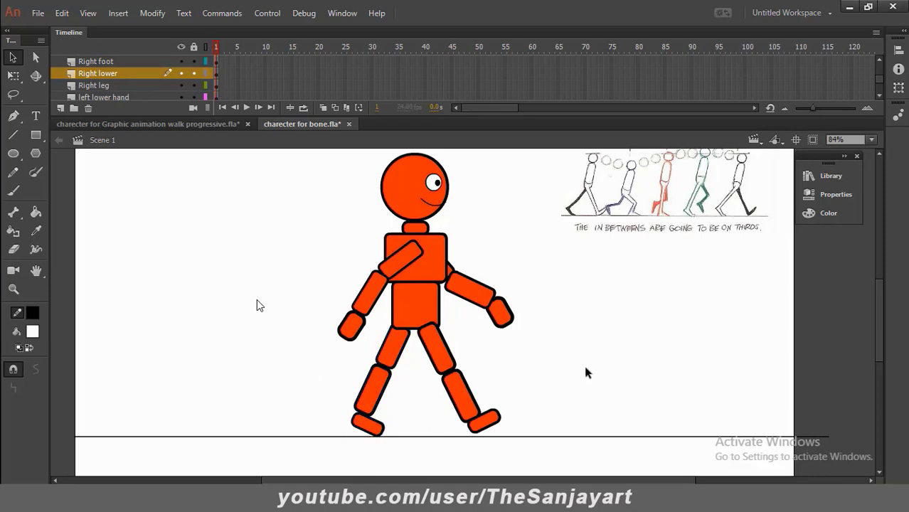
Examine the character's full contact pose on the whole stage alongside the walk-cycle reference chart
{"action": "key", "text": "z"}
{"action": "left_click", "coordinate": [570, 349], "text": "alt"}
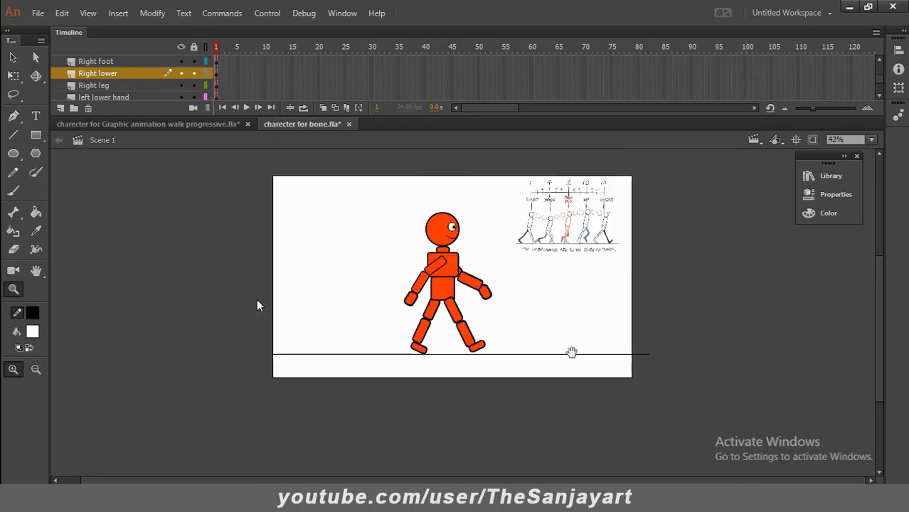
{"action": "scroll", "coordinate": [554, 321], "scroll_direction": "up", "scroll_amount": 1}
{"action": "left_click", "coordinate": [14, 57]}
{"action": "left_click_drag", "start_coordinate": [366, 215], "coordinate": [508, 382]}
{"action": "left_click", "coordinate": [571, 331]}
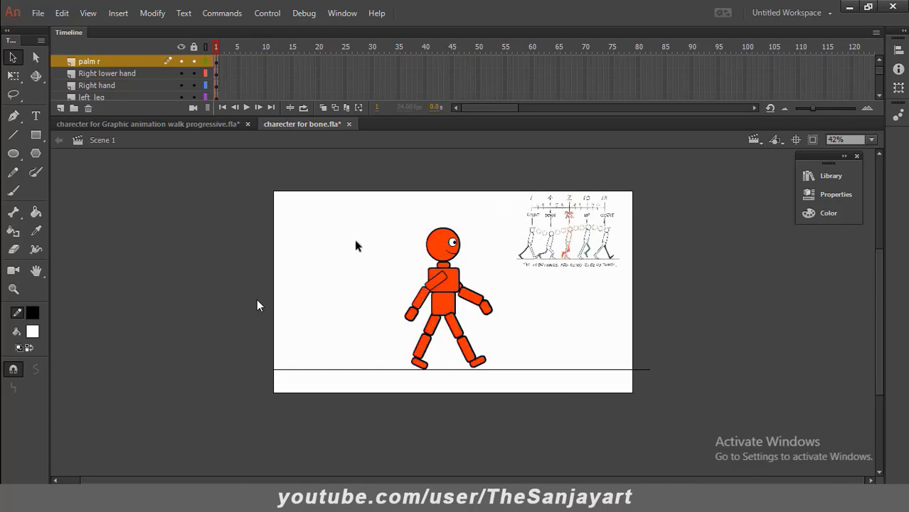
{"action": "left_click_drag", "start_coordinate": [357, 203], "coordinate": [495, 407]}
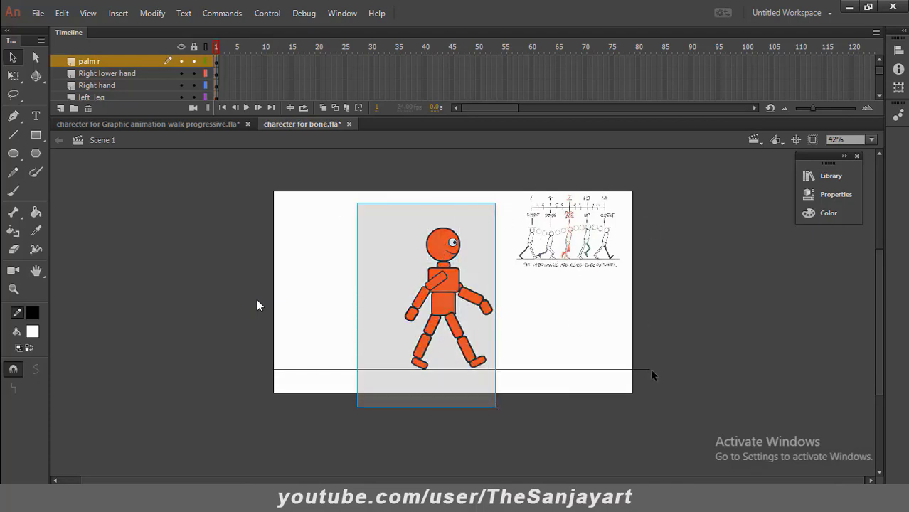
{"action": "left_click", "coordinate": [725, 315]}
{"action": "key", "text": "z"}
{"action": "left_click", "coordinate": [512, 310]}
{"action": "mouse_move", "coordinate": [451, 288]}
{"action": "left_mouse_down"}
{"action": "mouse_move", "coordinate": [608, 305]}
{"action": "mouse_move", "coordinate": [552, 304]}
{"action": "mouse_move", "coordinate": [558, 276]}
{"action": "mouse_move", "coordinate": [563, 307]}
{"action": "left_mouse_up"}
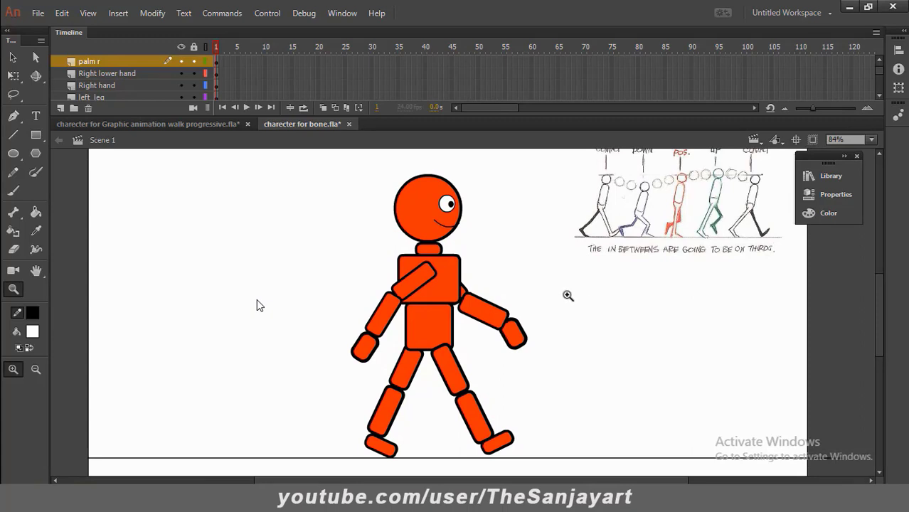